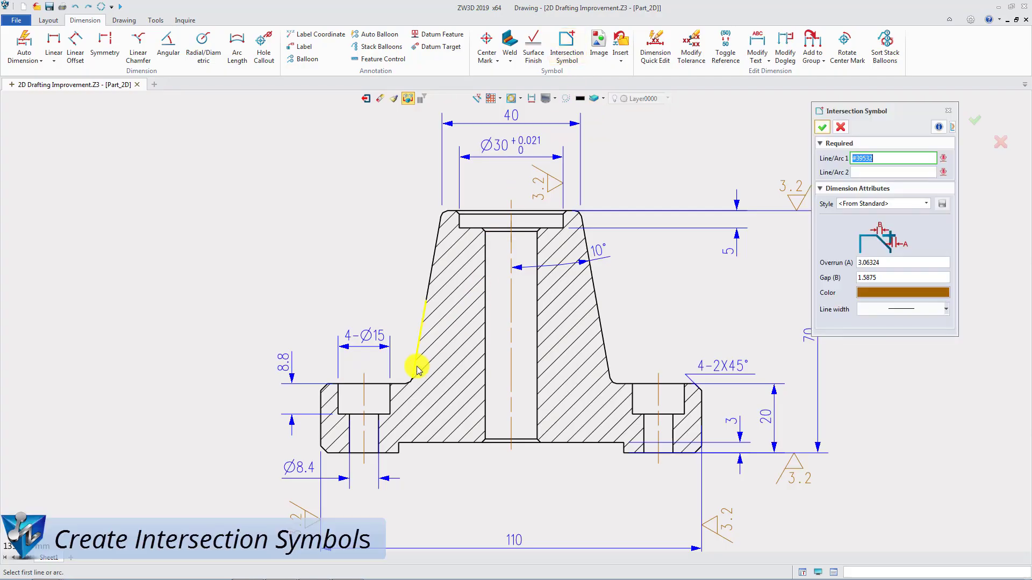
Add intersection symbols where each slanted wall meets the horizontal flange edge
left_click(417, 368)
left_click(397, 388)
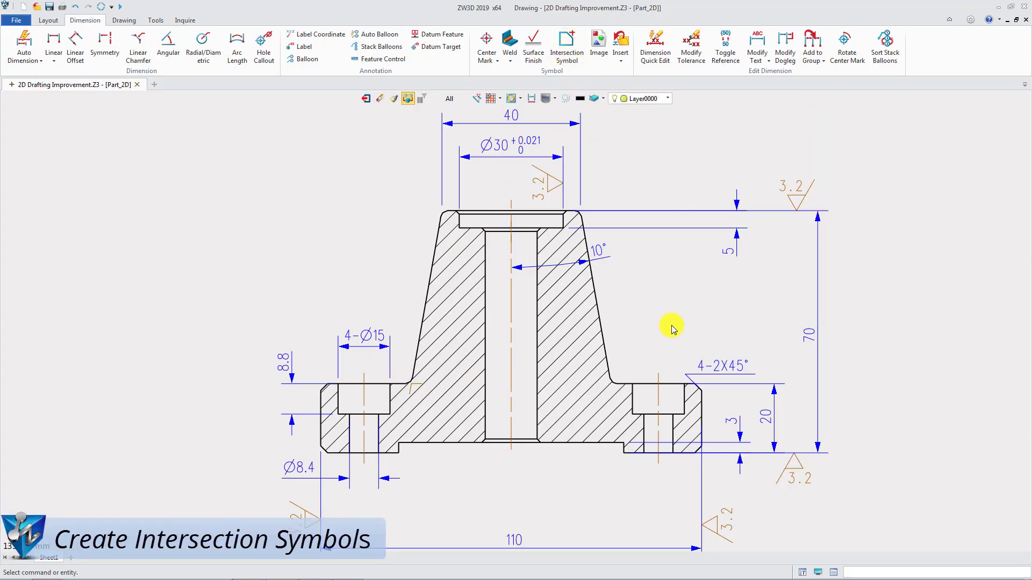
left_click(608, 349)
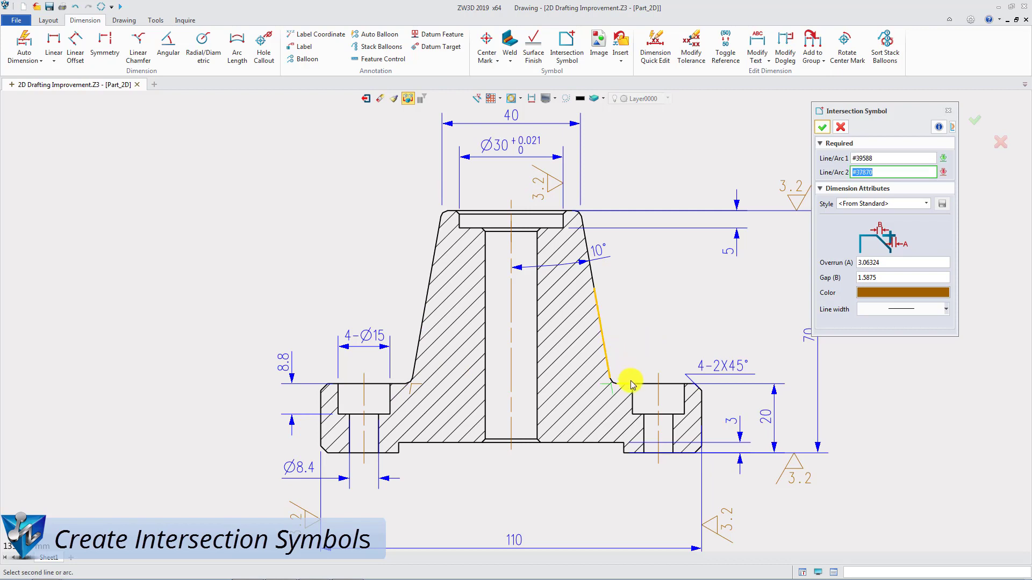
left_click(625, 382)
middle_click(636, 360)
Dimension the 57.63 span between the two slanted walls
right_click(614, 509)
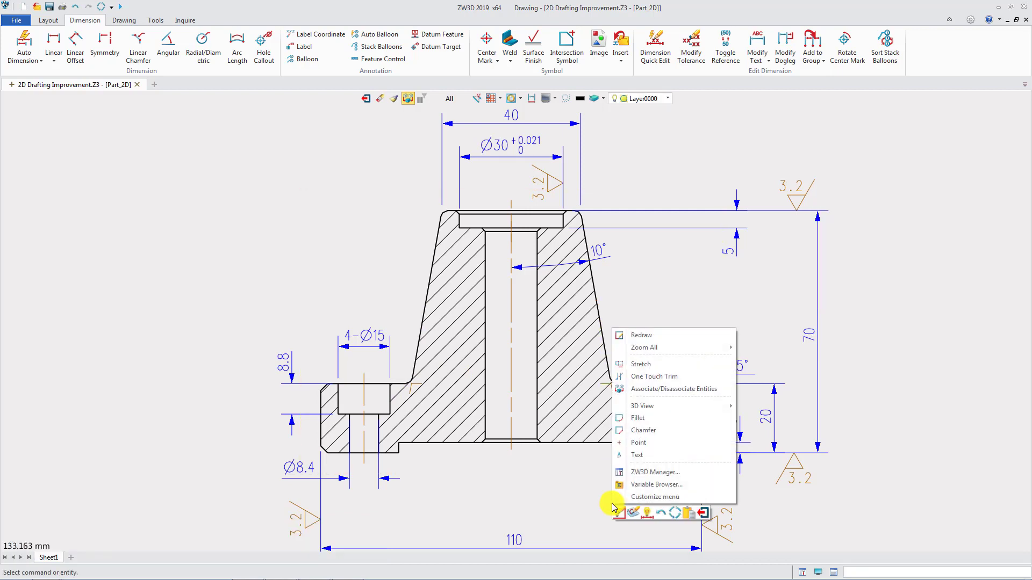
left_click(643, 513)
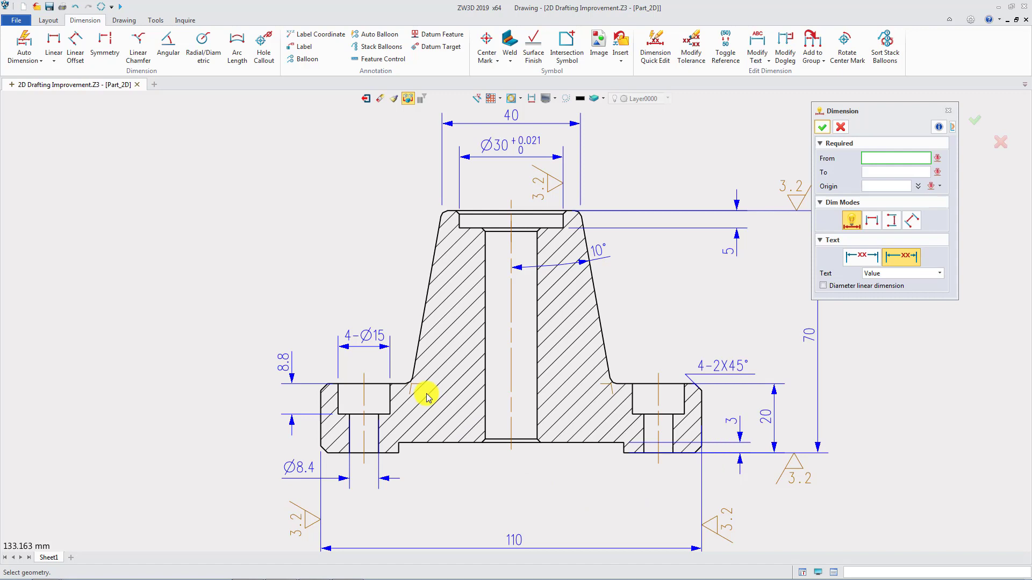
left_click(609, 393)
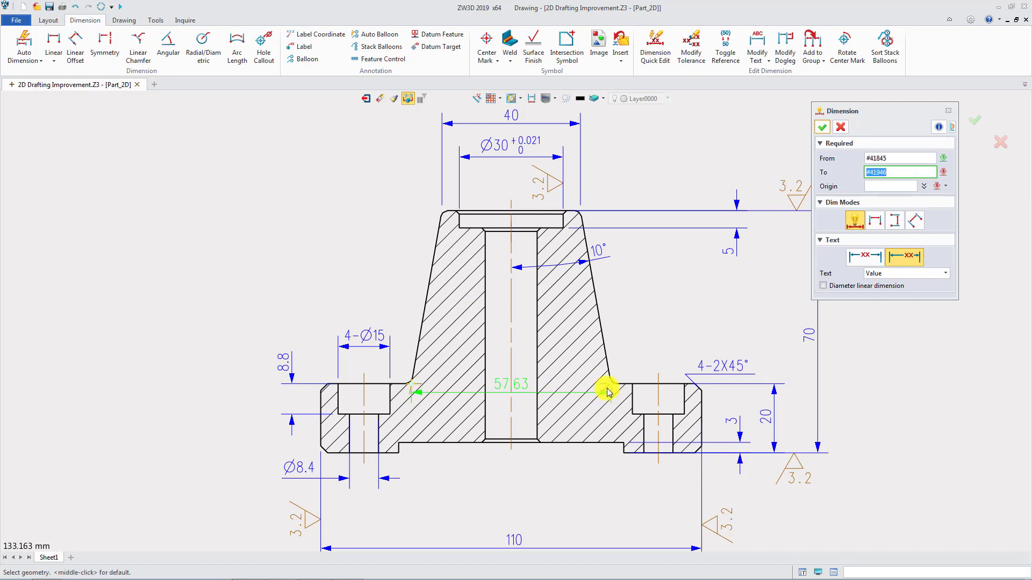
left_click(568, 342)
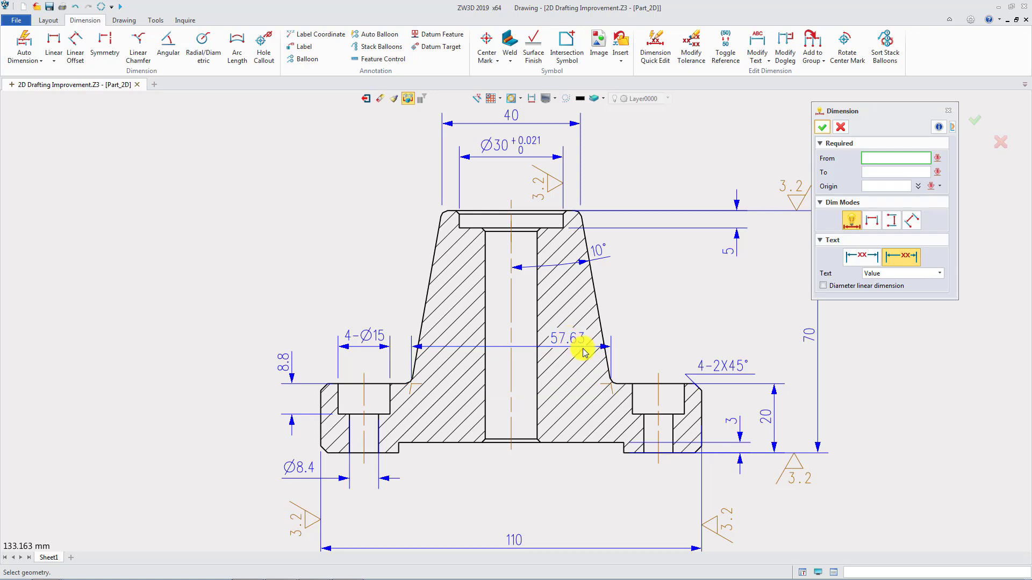
key("Escape")
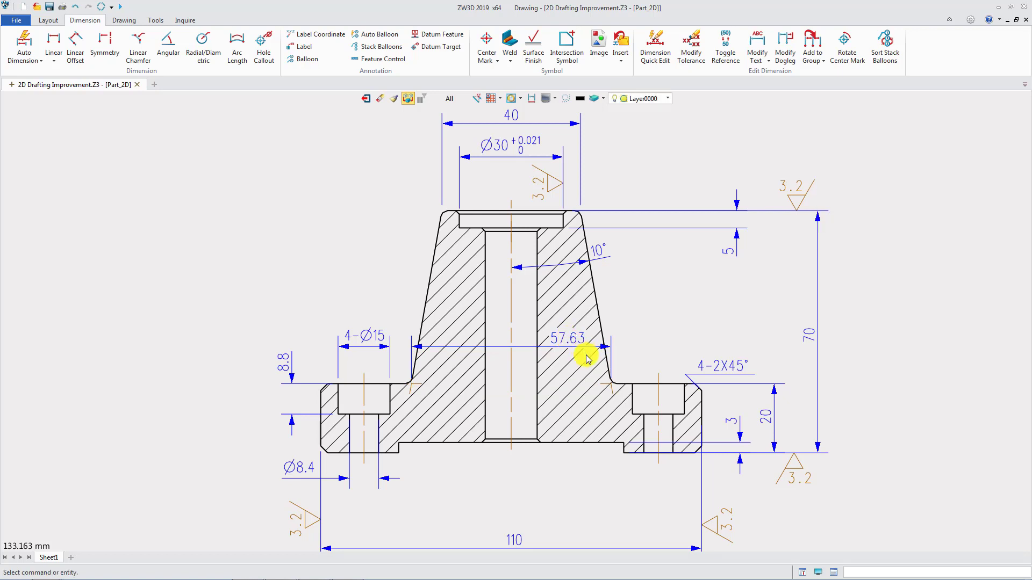
Incline the 57.63 dimension's extension lines to follow the slanted walls
left_click(617, 360)
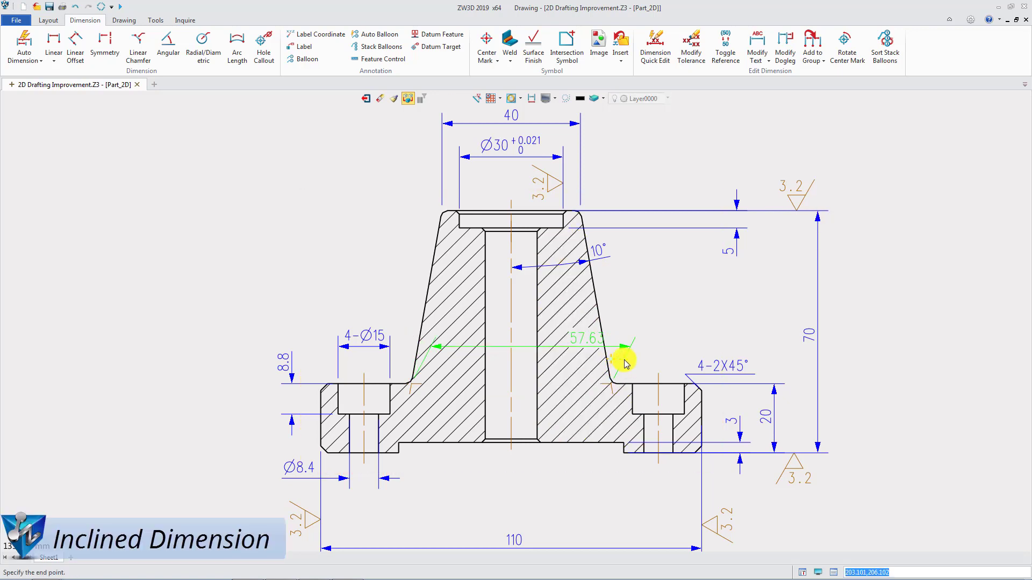
left_click(625, 364)
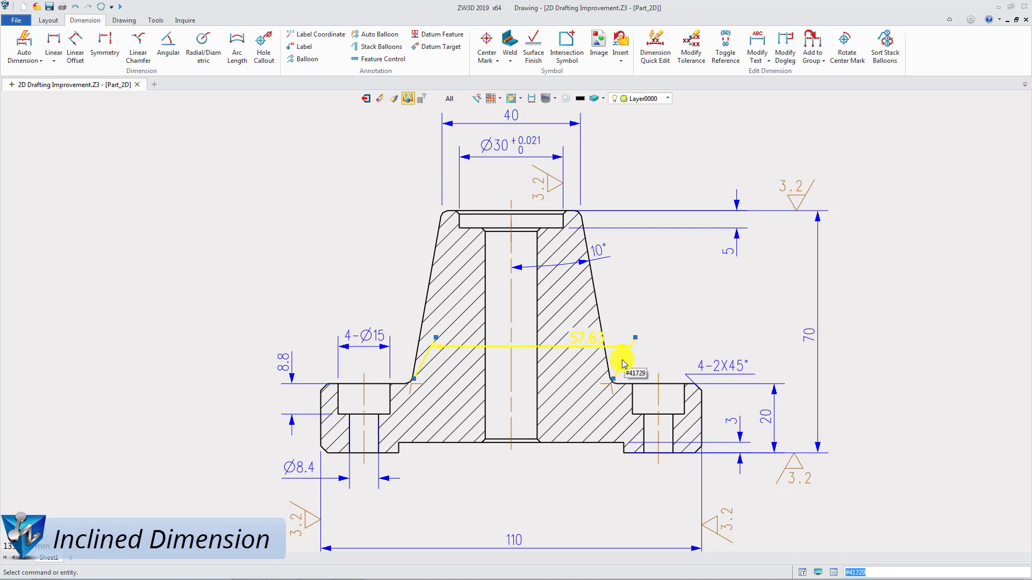
right_click(631, 370)
left_click(655, 405)
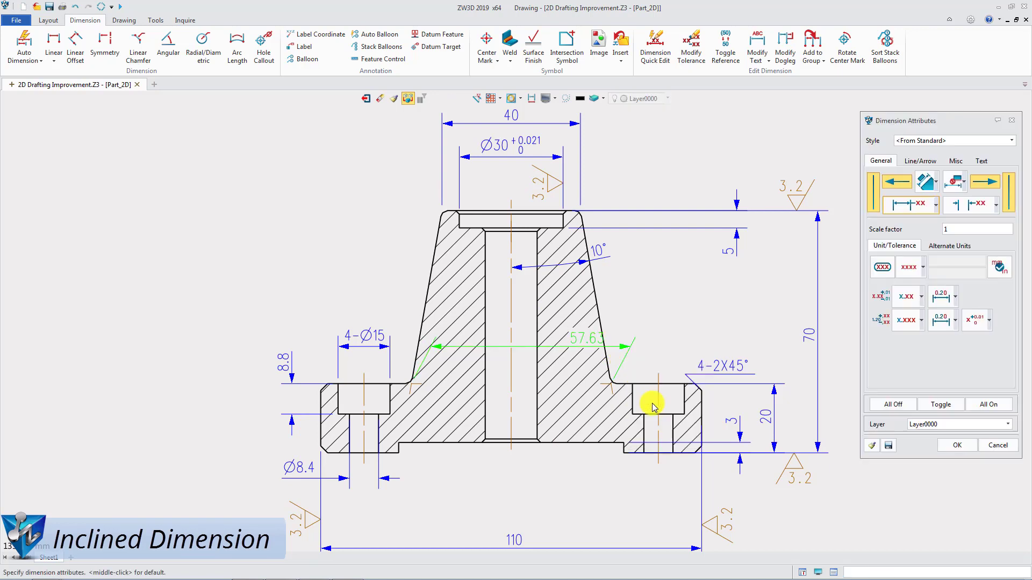
left_click(920, 160)
double_click(974, 377)
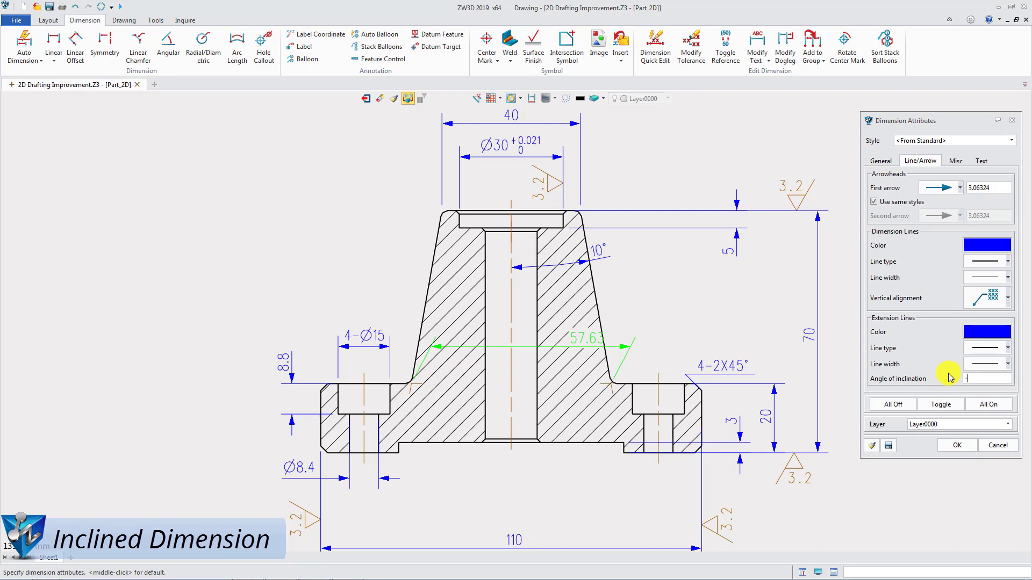
type("20")
left_click(959, 445)
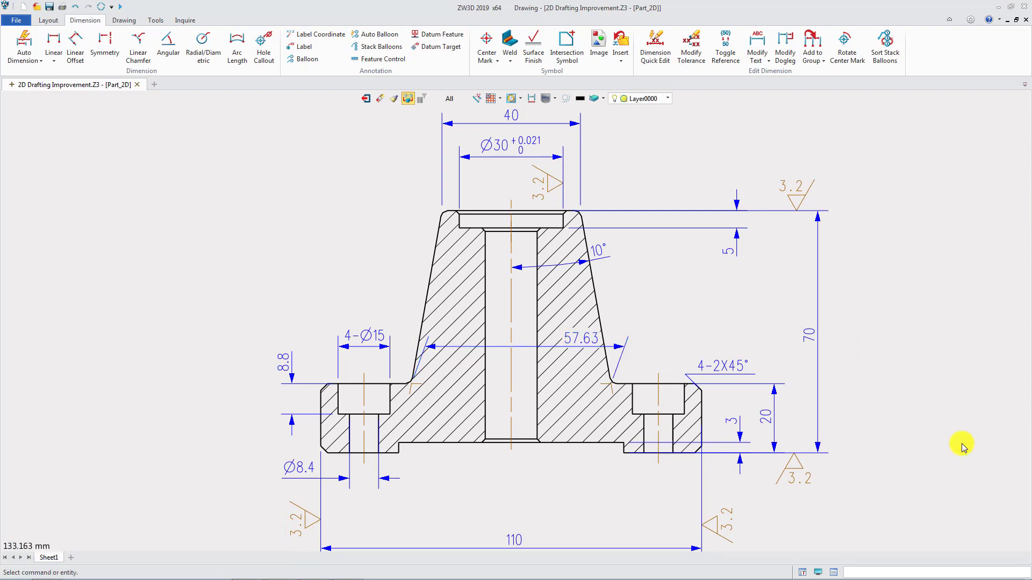
Add a Ø15 diameter linear dimension across the bore's lower end
left_click(53, 44)
left_click(485, 427)
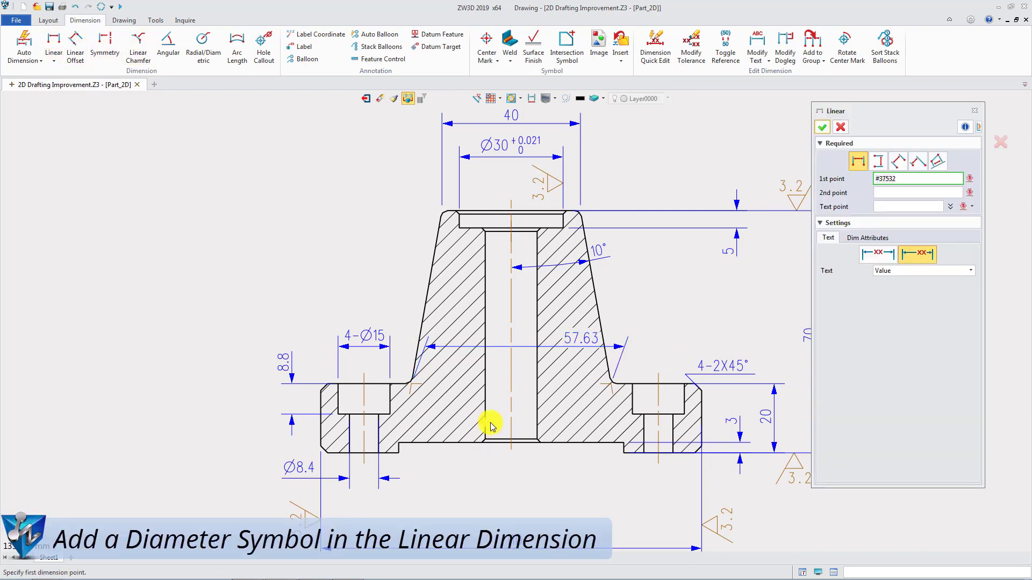
left_click(537, 428)
left_click(501, 471)
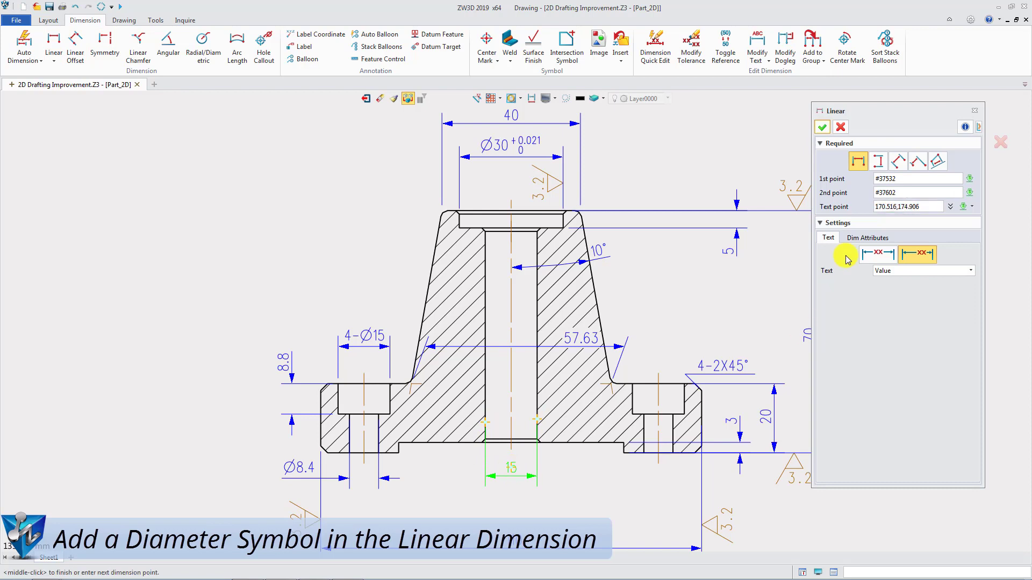
left_click(864, 241)
left_click(938, 276)
left_click(881, 378)
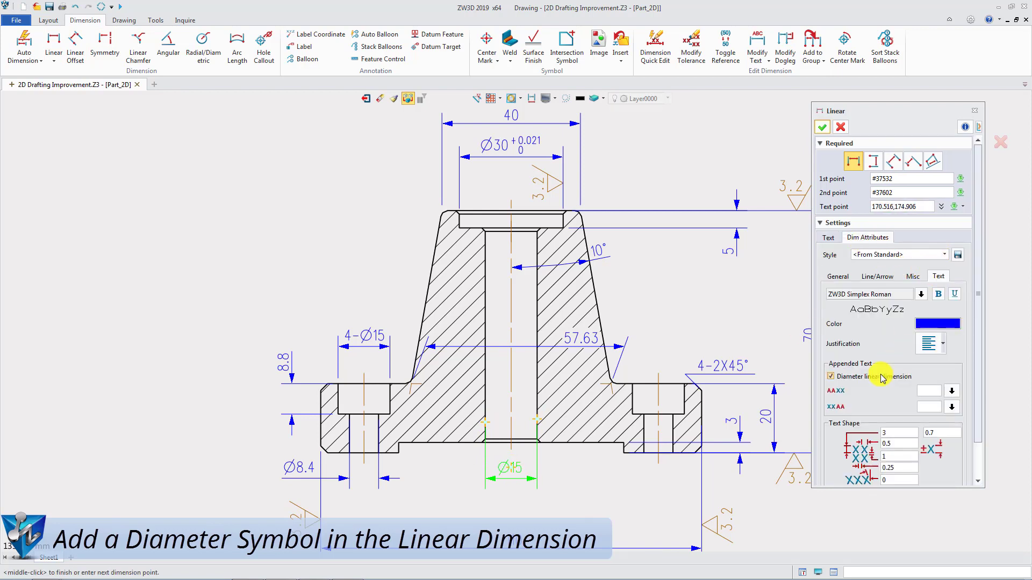
middle_click(776, 348)
Add a 65 symmetric dimension from the left hole edge to the centreline
left_click(106, 42)
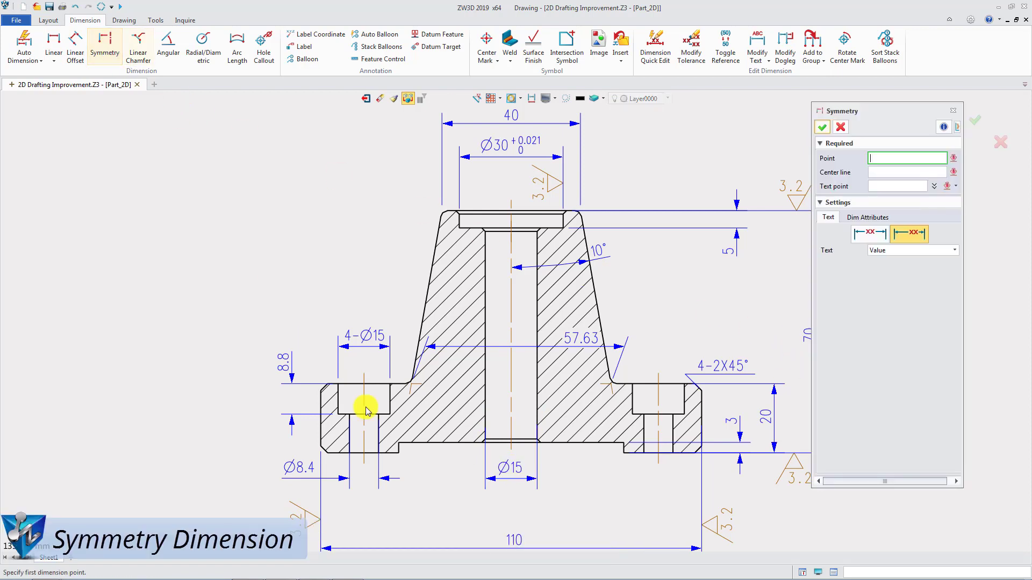
left_click(399, 453)
left_click(511, 423)
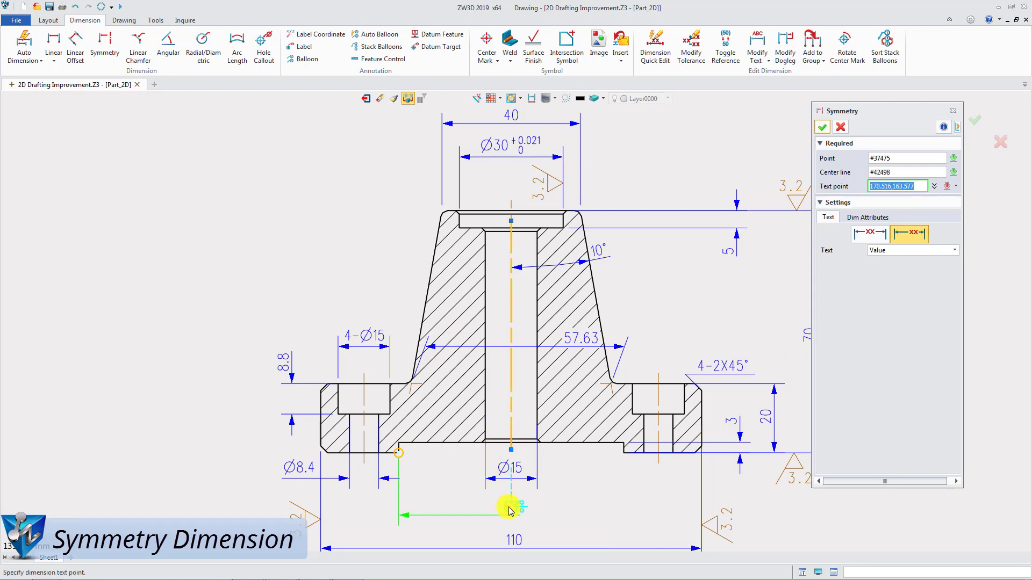
left_click(556, 492)
middle_click(555, 493)
Move the 4-Ø15 callout up and left onto a leader
right_click(370, 347)
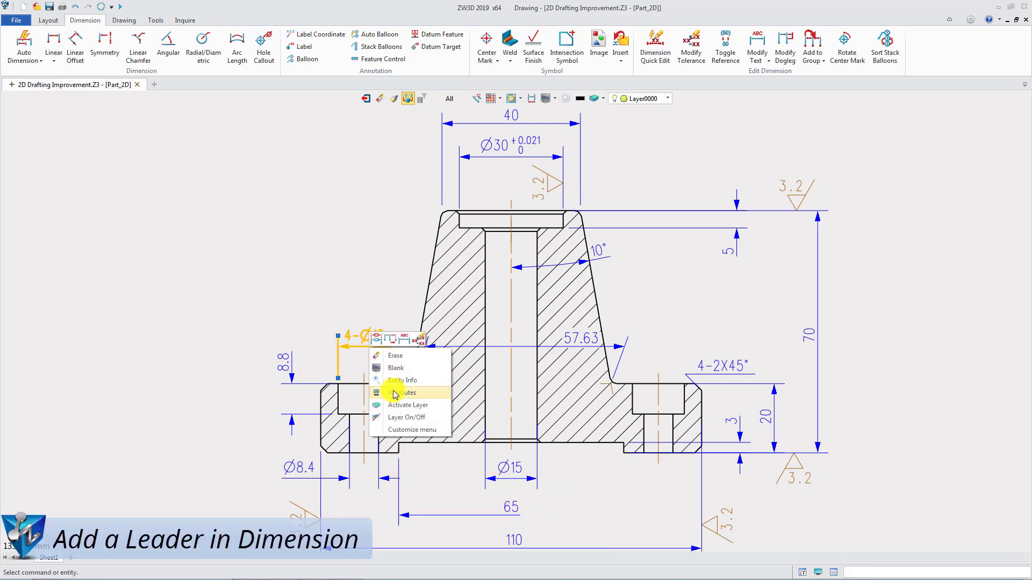
left_click(395, 394)
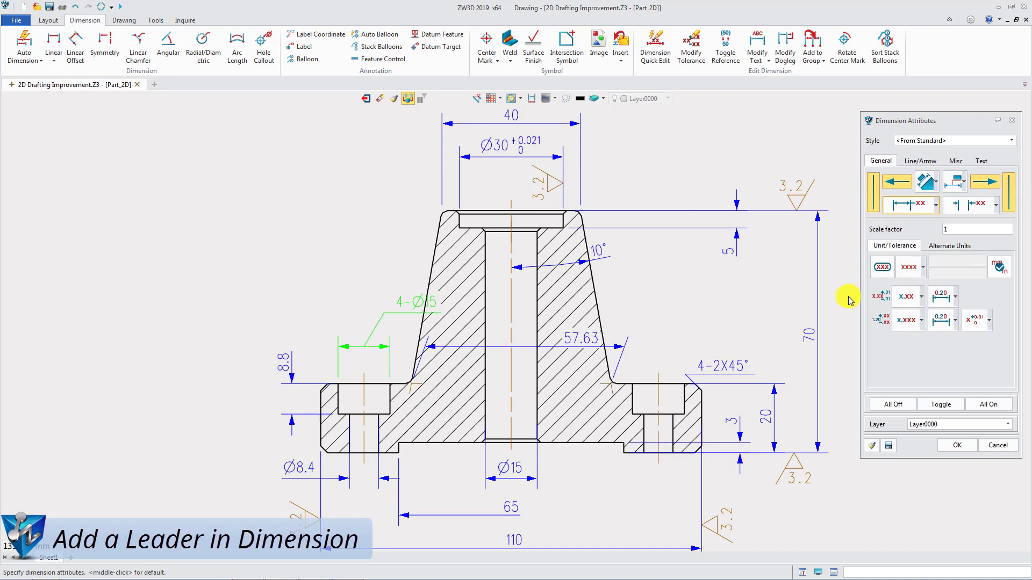
middle_click(472, 288)
left_click(306, 305)
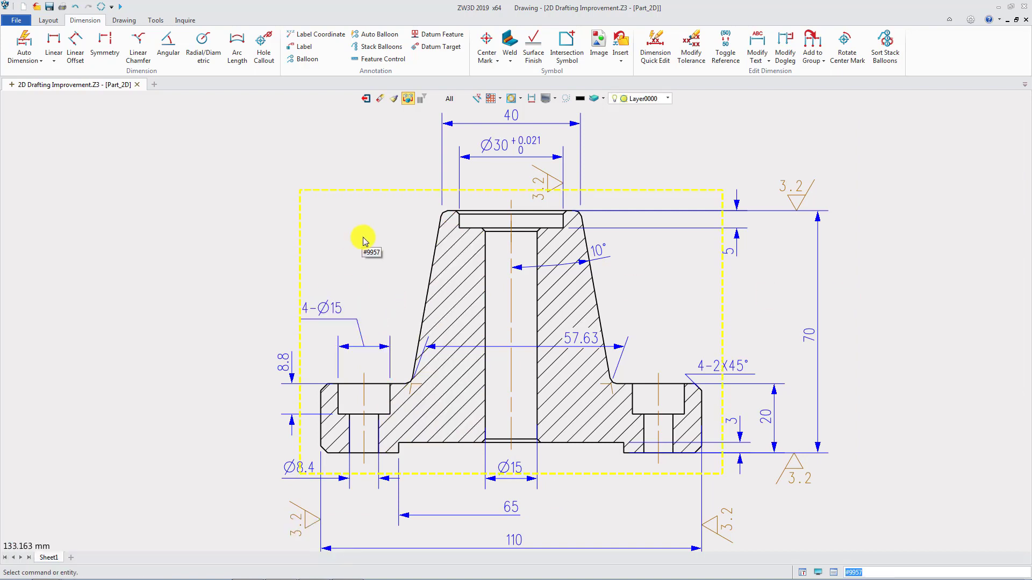
Override the top Ø30 bore dimension's value with 35, keeping its tolerance
double_click(464, 156)
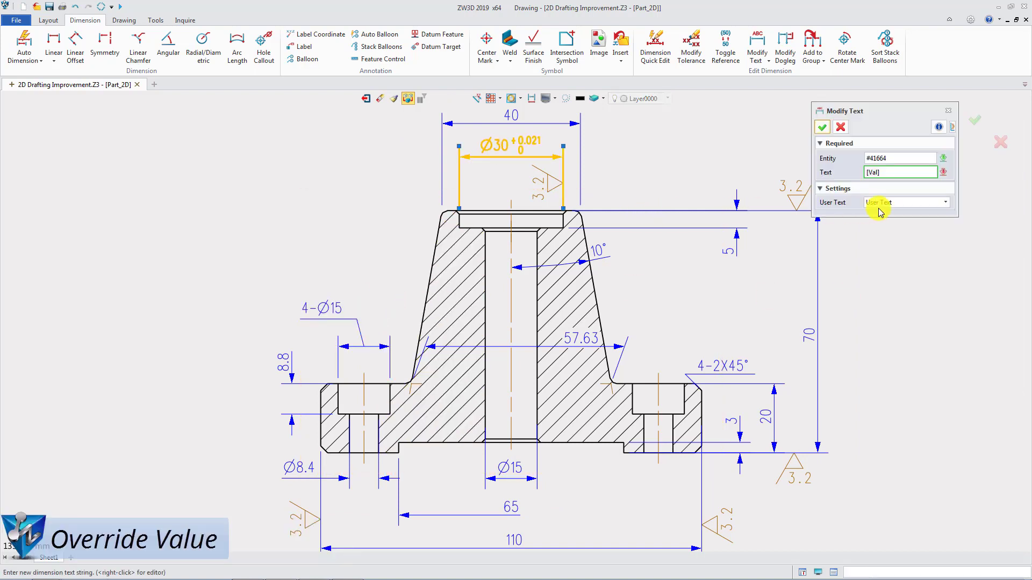
left_click(918, 202)
left_click(916, 231)
type("35")
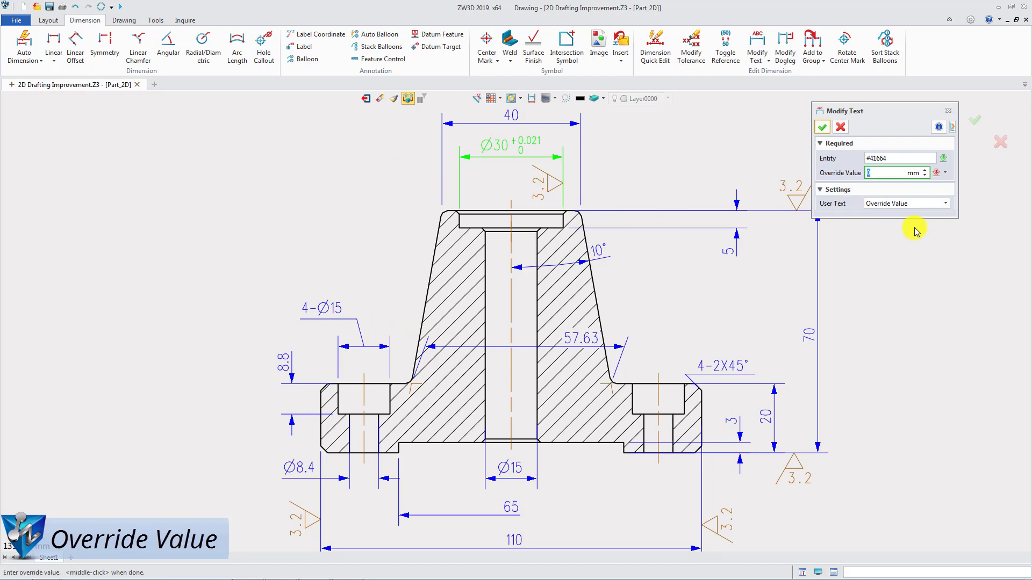
left_click(824, 131)
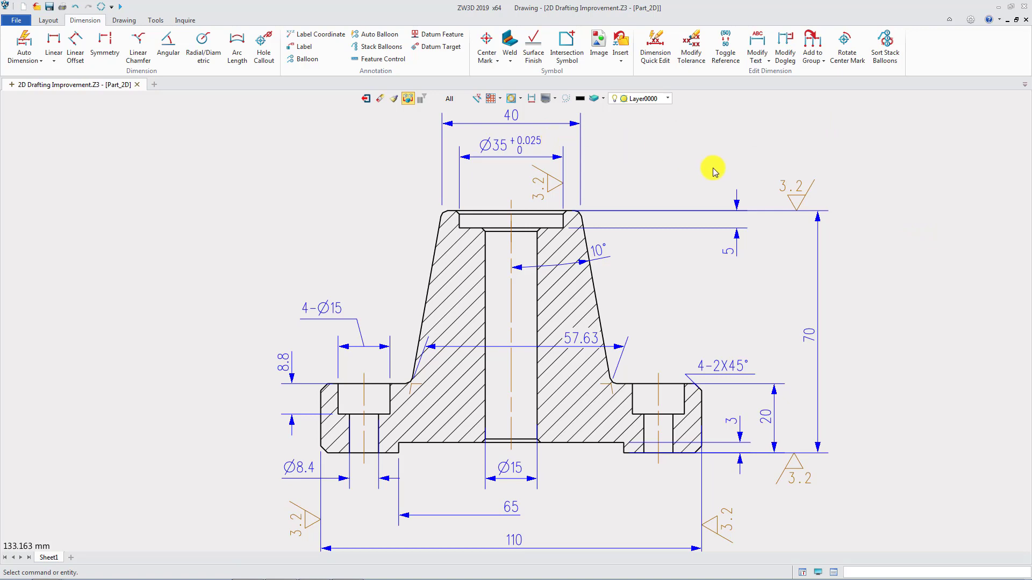
Make the 70 and 20 dimension texts upright, perpendicular to their dimension lines
left_click_drag(835, 367, 767, 415)
right_click(768, 414)
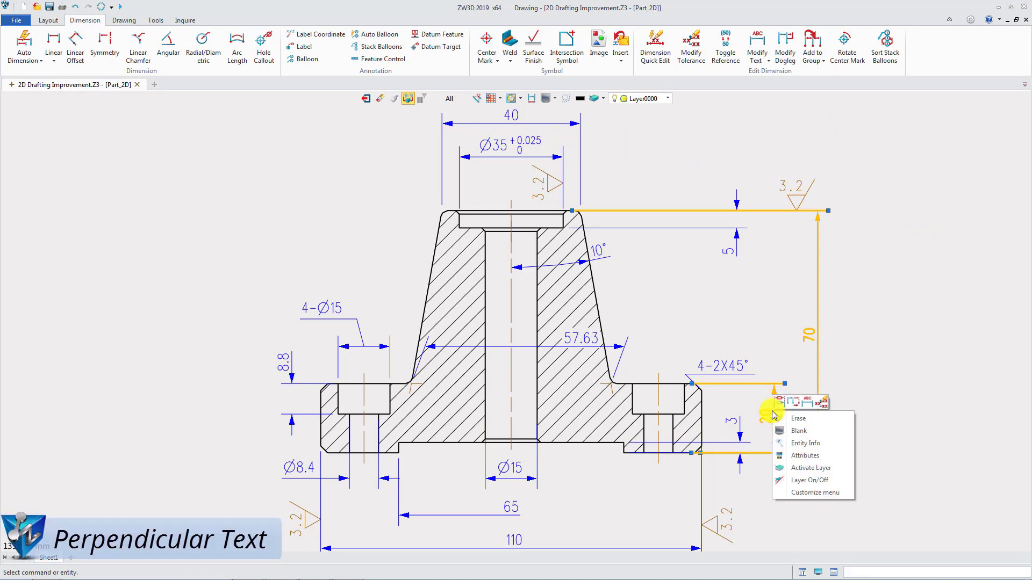
left_click(821, 456)
left_click(933, 186)
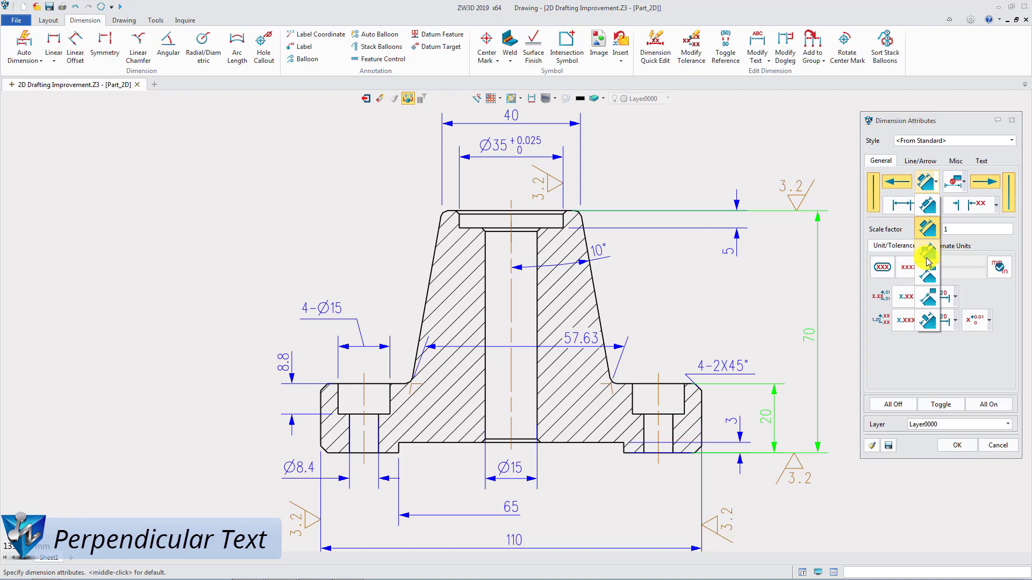
left_click(956, 446)
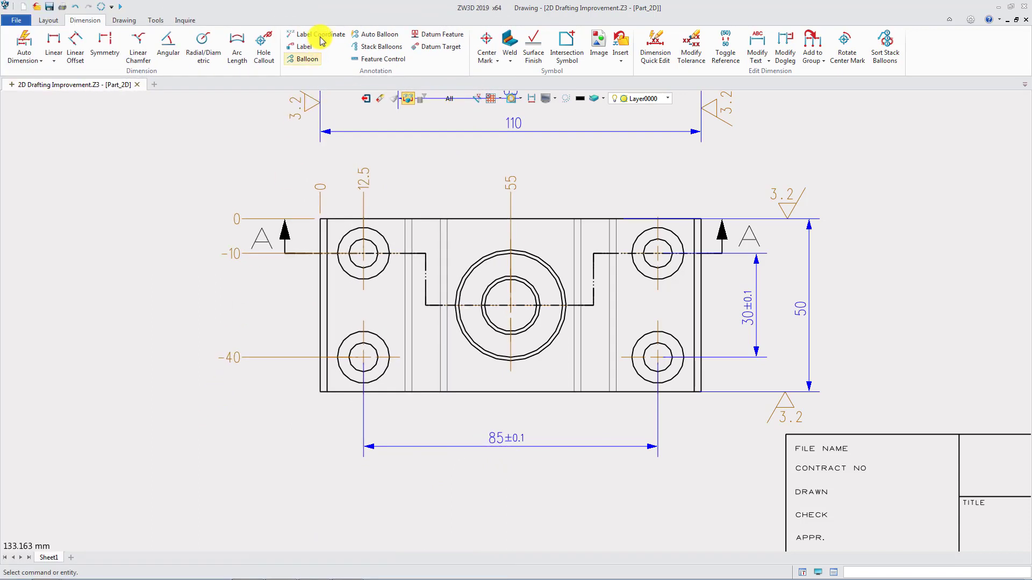
Label the lower-left hole 15.00,-42.50,-50.00 using the central bore centre as origin
left_click(310, 34)
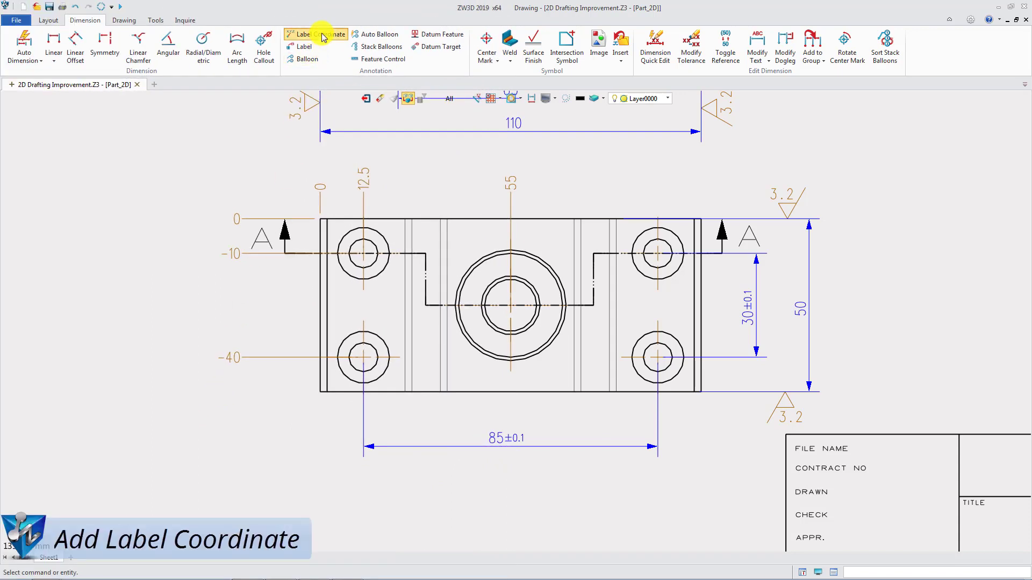
left_click(510, 305)
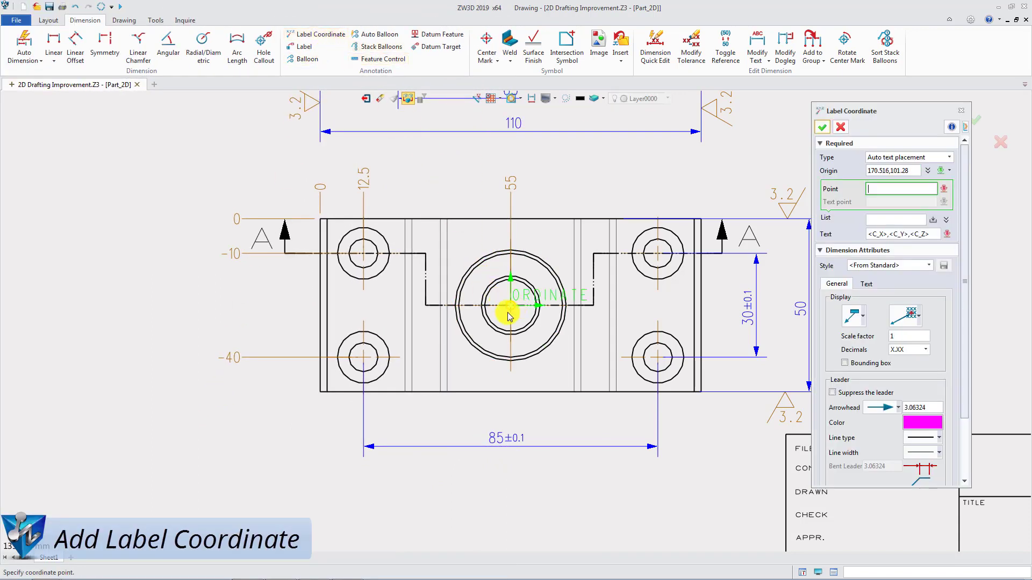
left_click(363, 357)
middle_click(282, 425)
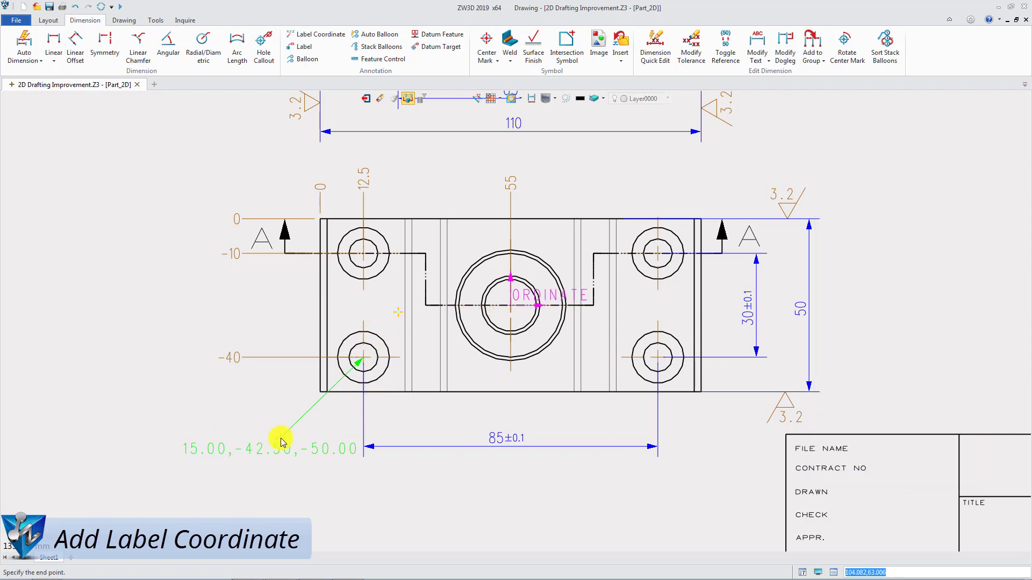
left_click(280, 442)
Reformat the coordinate label into three lines: X=15.00, Y=-42.50, Z=-50.00
double_click(266, 450)
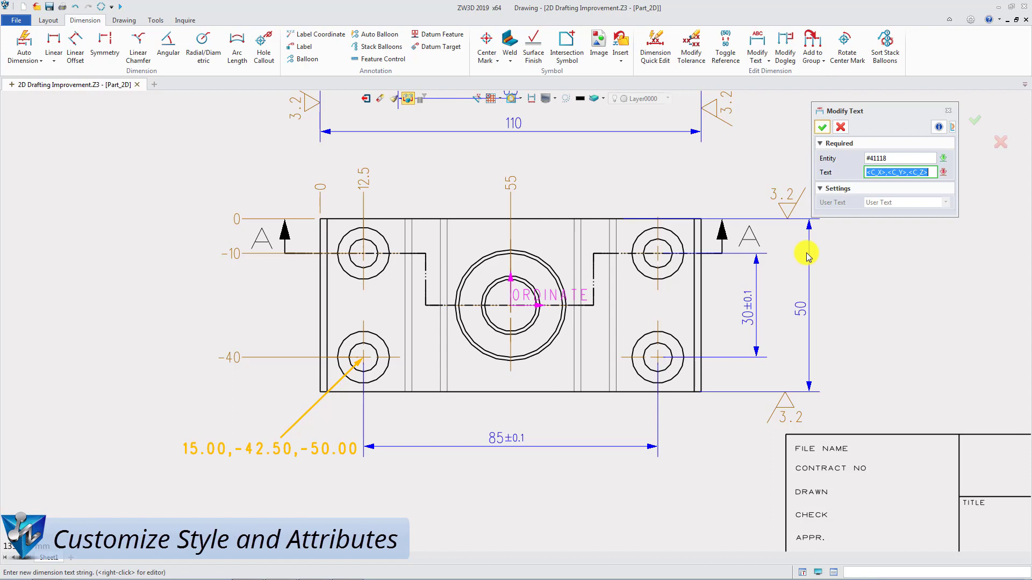
left_click(946, 173)
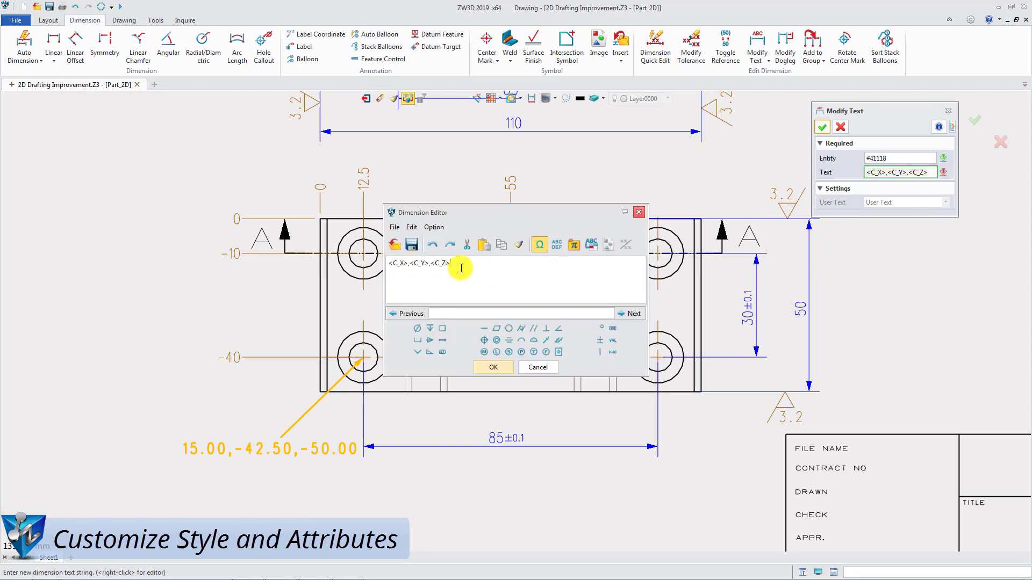
left_click(484, 367)
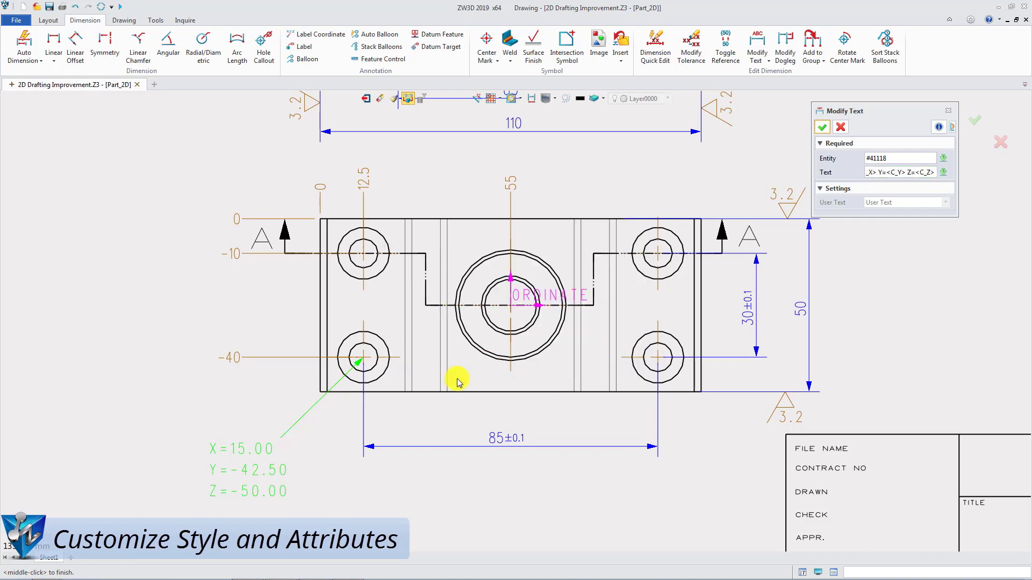
middle_click(339, 468)
Enclose the coordinate label in a bounding box
right_click(282, 477)
left_click(339, 514)
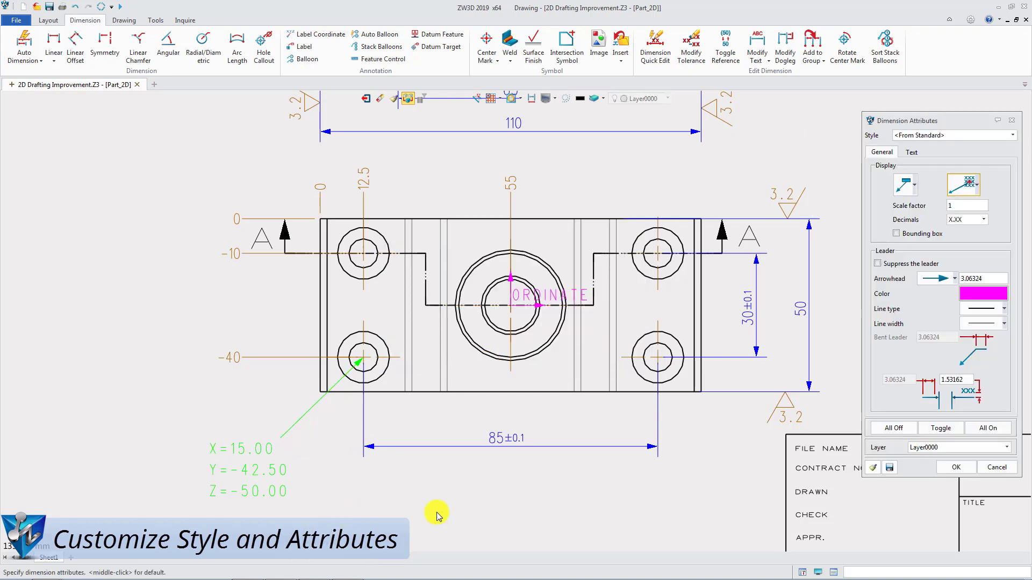
left_click(899, 234)
left_click(955, 468)
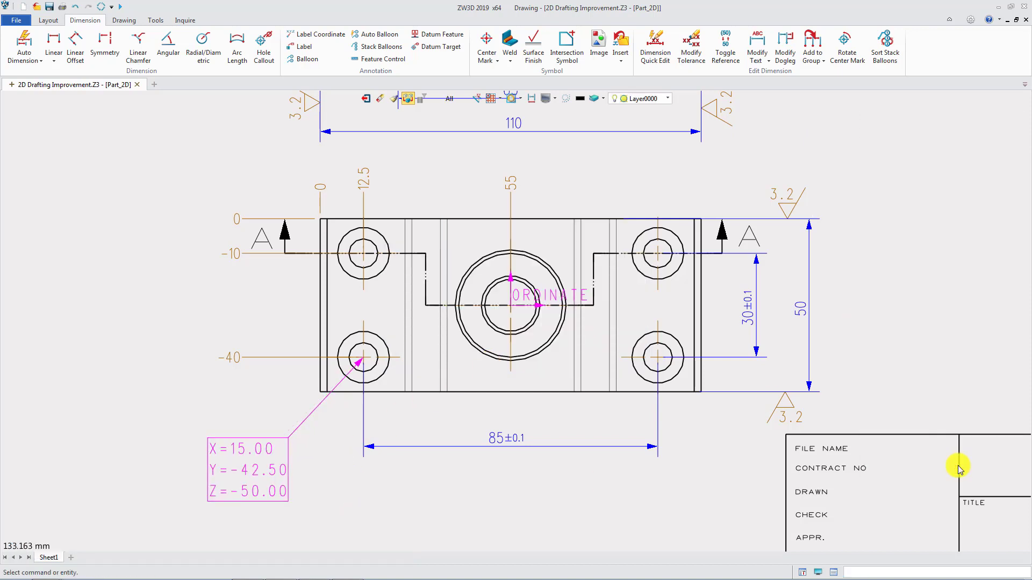
Define the Detail D circle around the main view's upper-right hole and place its note
left_click(47, 20)
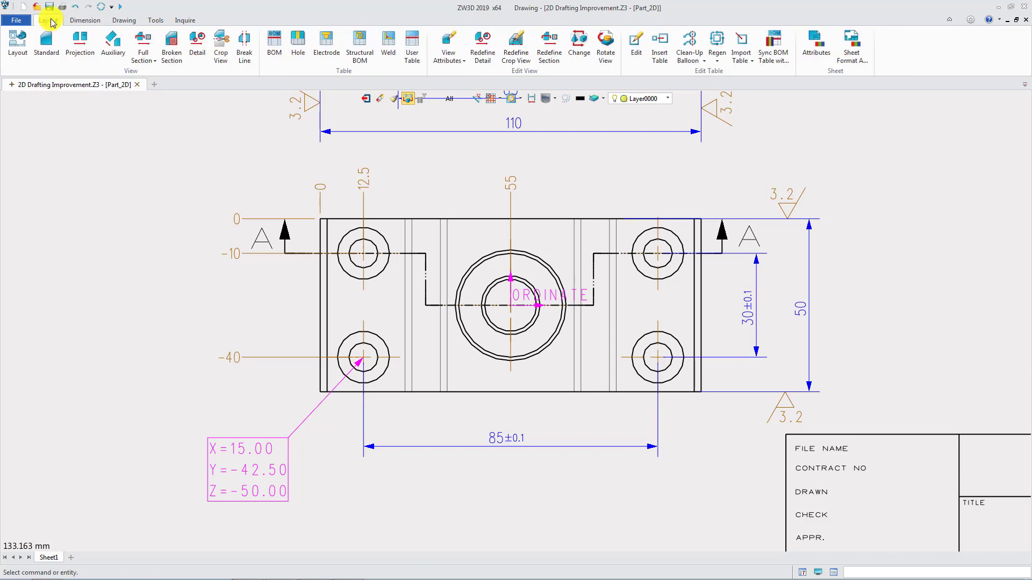
left_click(198, 44)
left_click(690, 234)
left_click(660, 252)
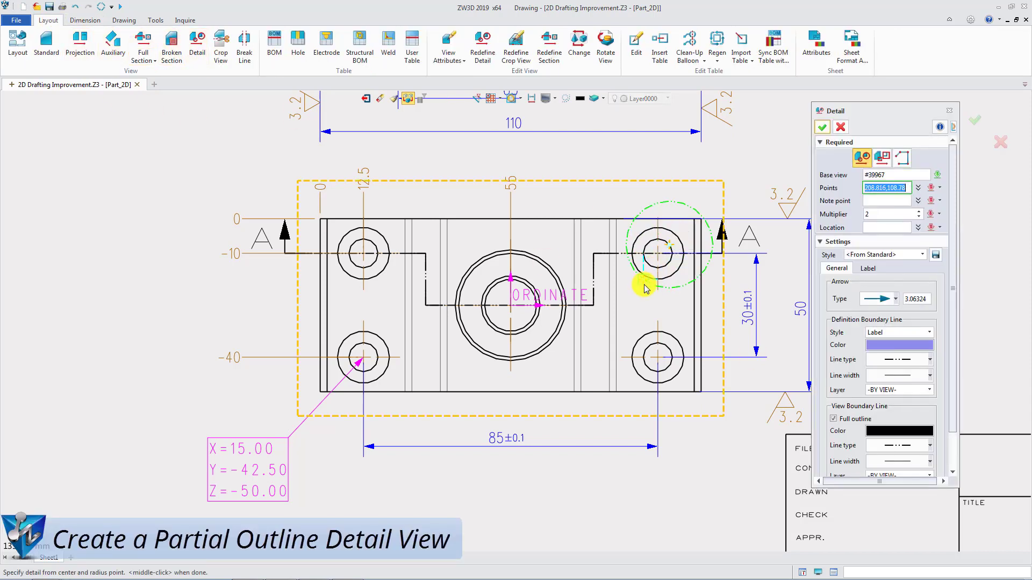
left_click(645, 289)
left_click(723, 162)
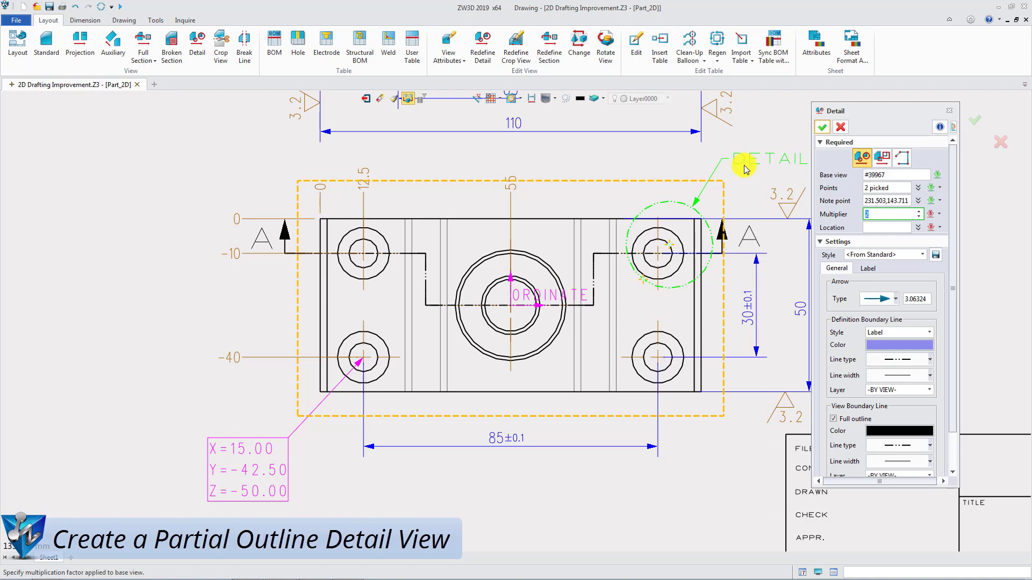
Place Detail D at 2:1 right of the main view with a partial outline
middle_click_drag(746, 170, 444, 184)
type("2")
key("Return")
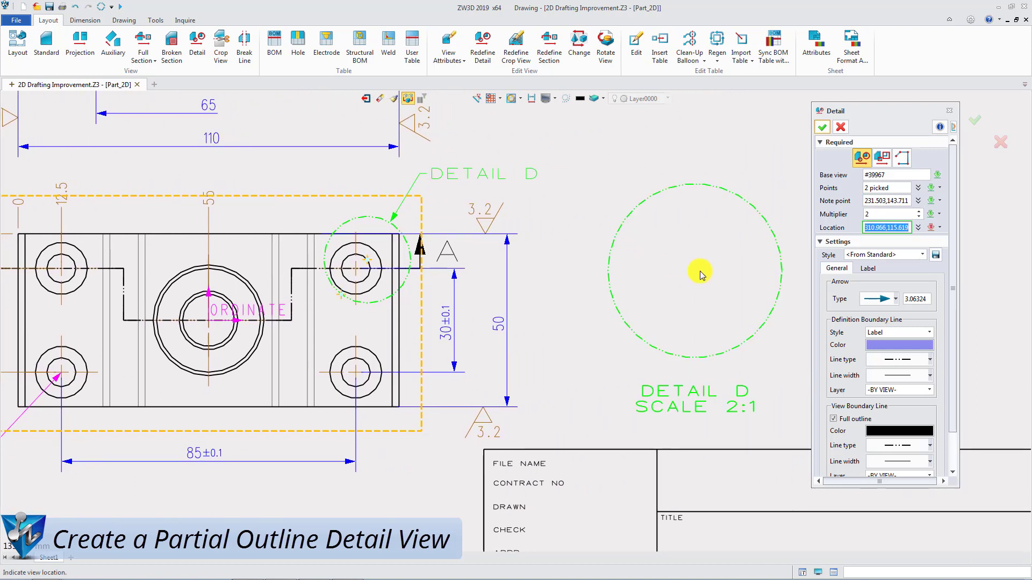
left_click(726, 268)
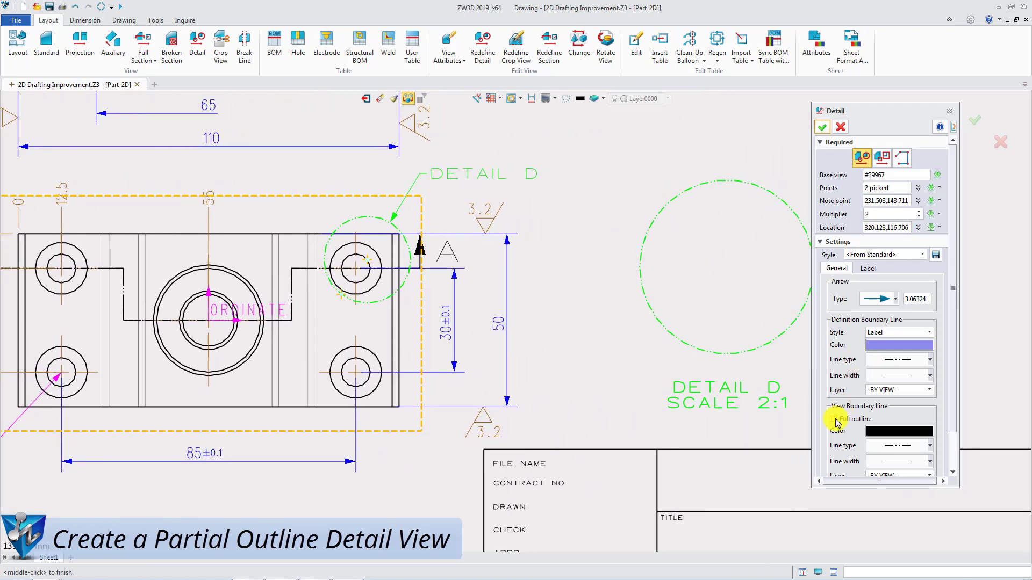
left_click(821, 127)
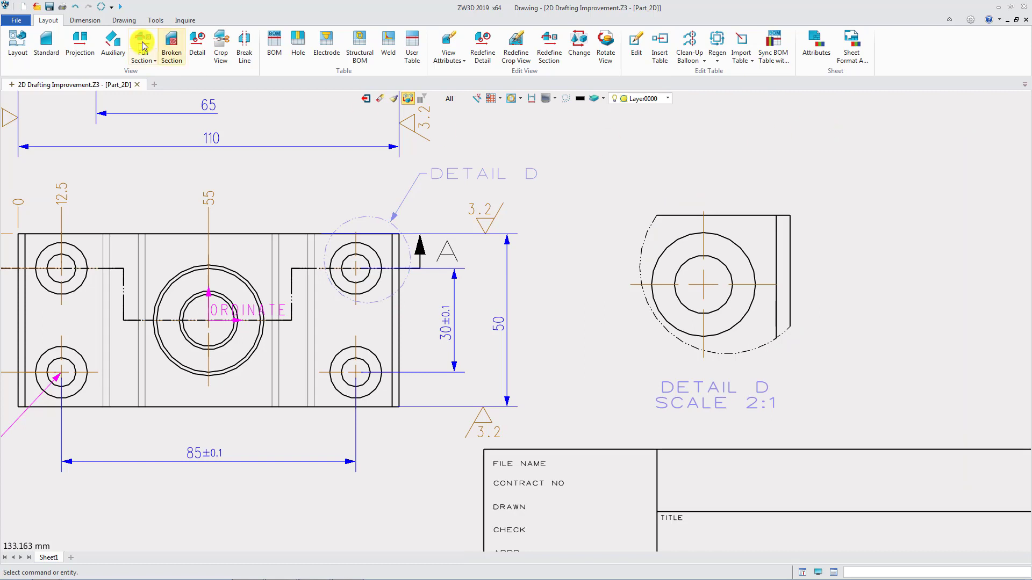
Add ordinate dimensions 97.5 and 110 to the Detail D hole, sharing the main view's origin
left_click(85, 20)
left_click(57, 57)
left_click(85, 131)
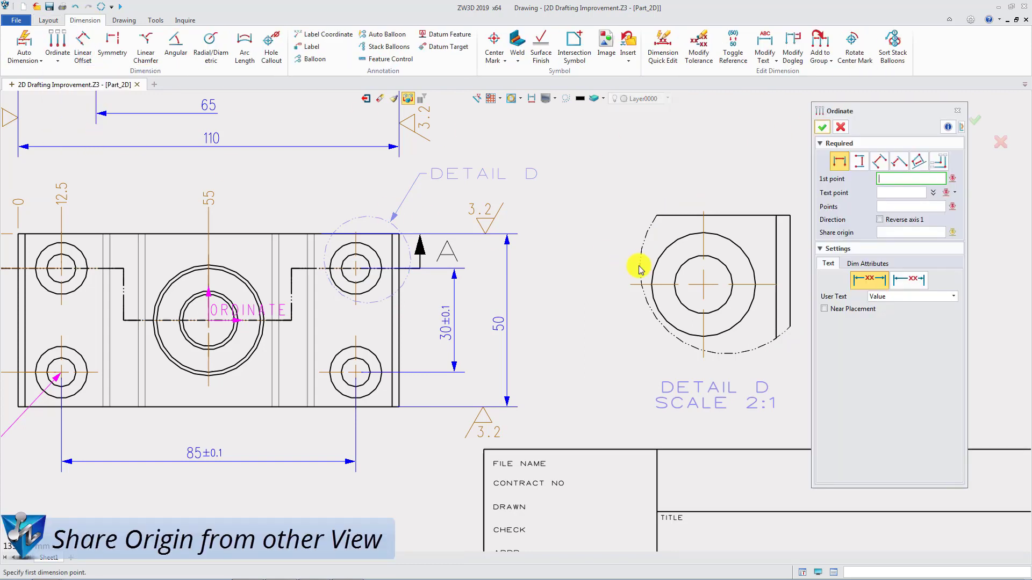
left_click(706, 276)
left_click(704, 185)
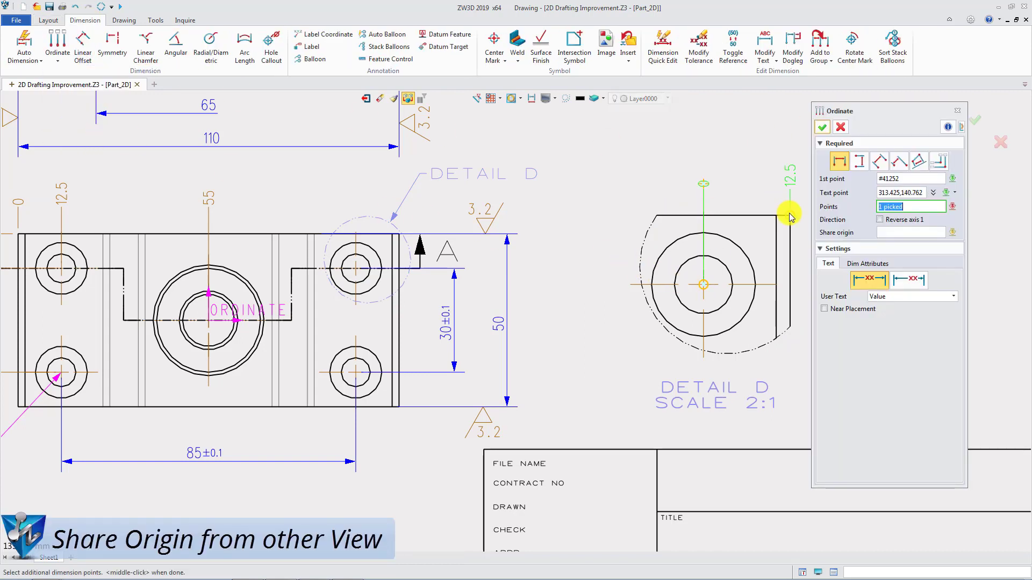
left_click(212, 203)
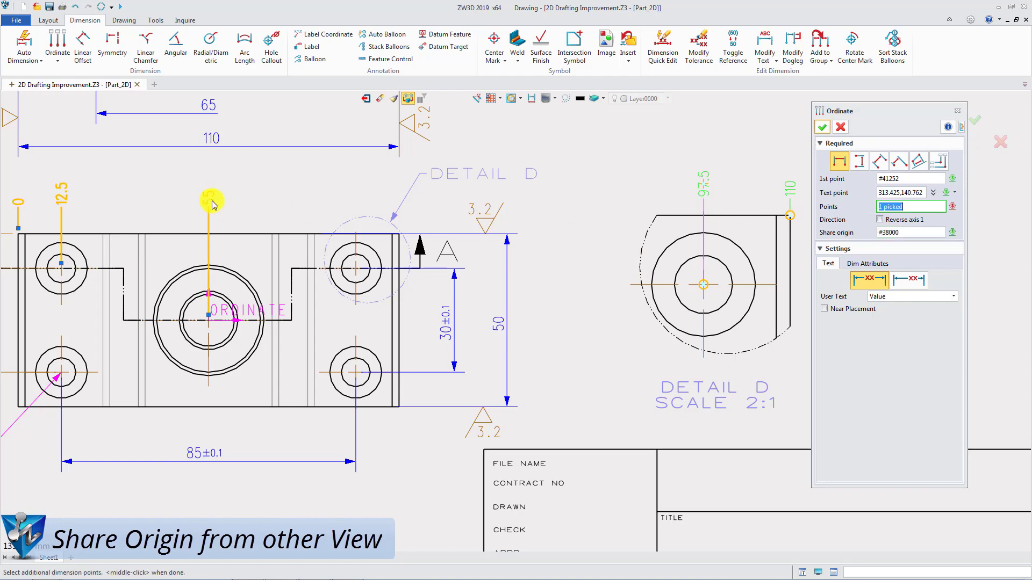
middle_click(281, 201)
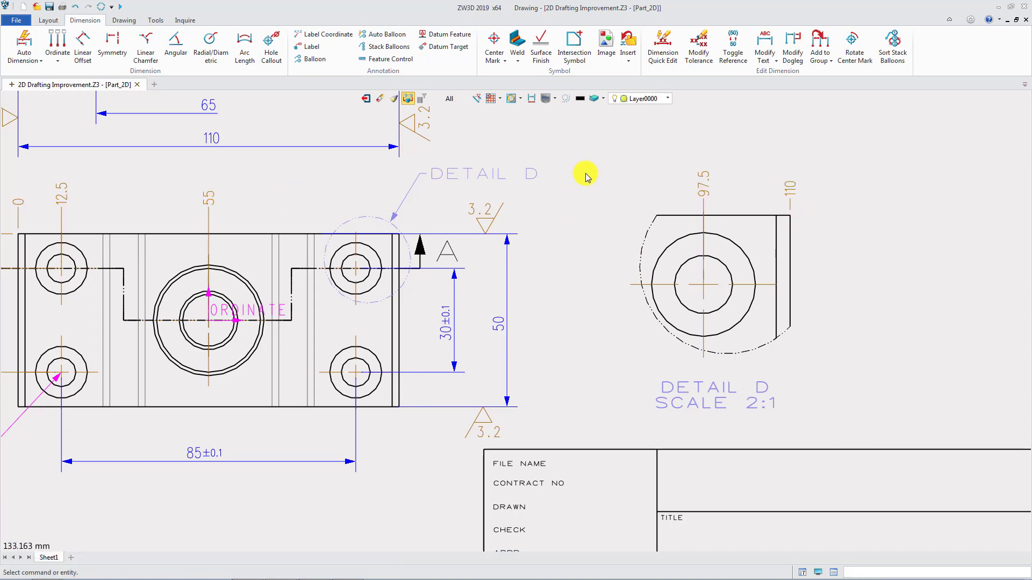
scroll(586, 177, "down", 3)
scroll(612, 221, "down", 1)
scroll(560, 223, "down", 1)
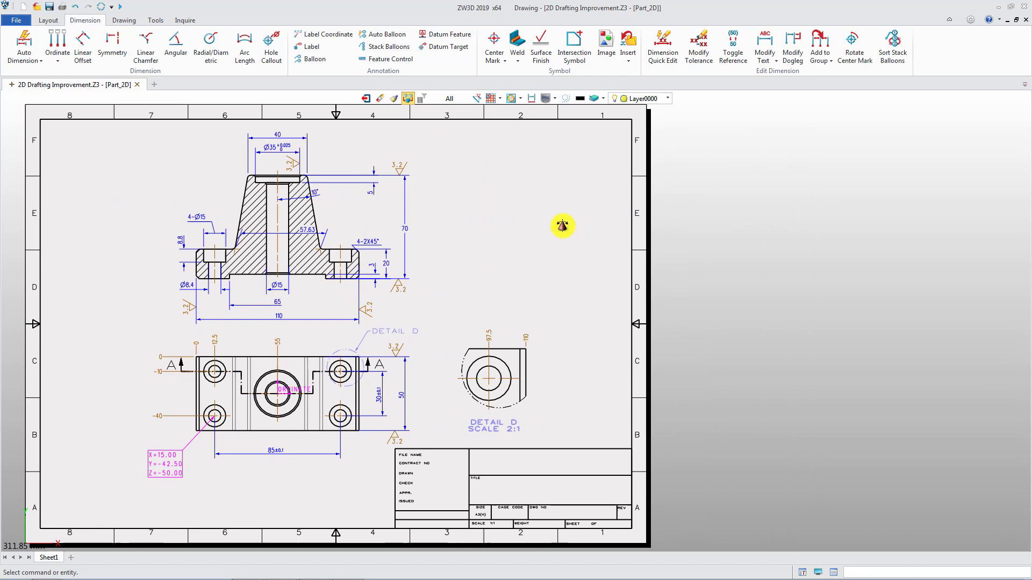
Batch-set the line colour of all Symbols styles to red in the Style Manager
left_click(156, 20)
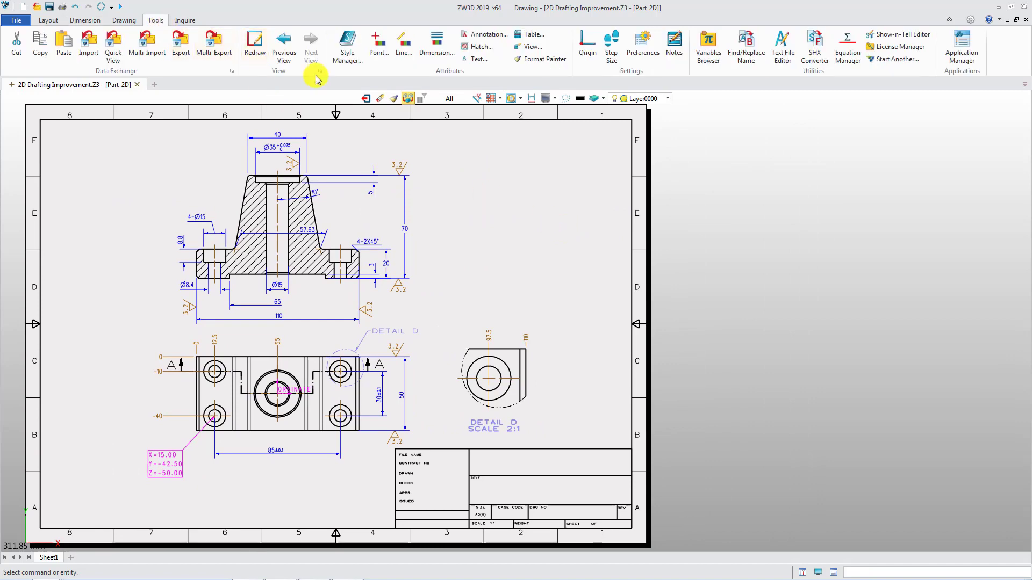
left_click(346, 51)
left_click_drag(487, 118, 750, 121)
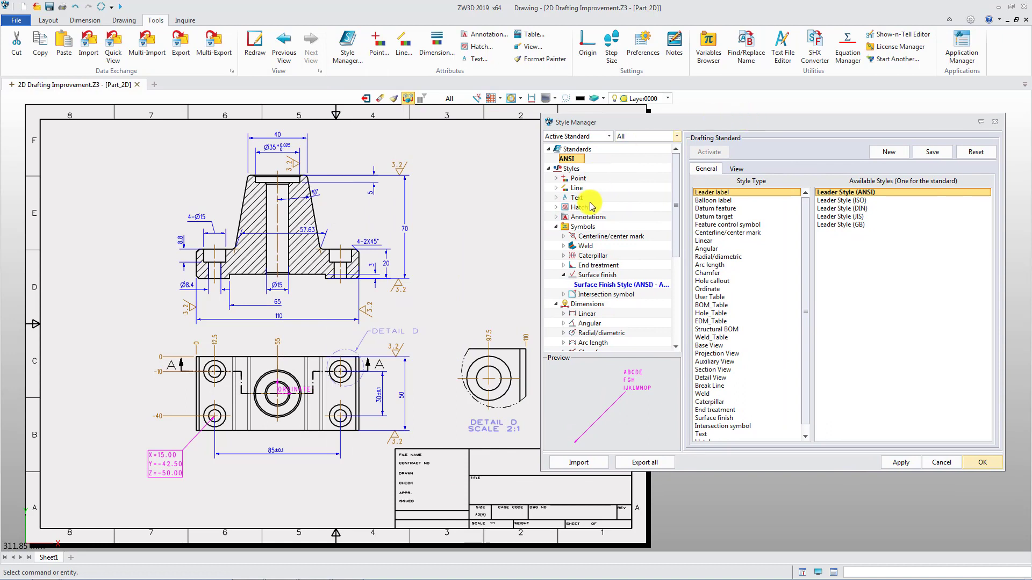
left_click(582, 226)
left_click(826, 210)
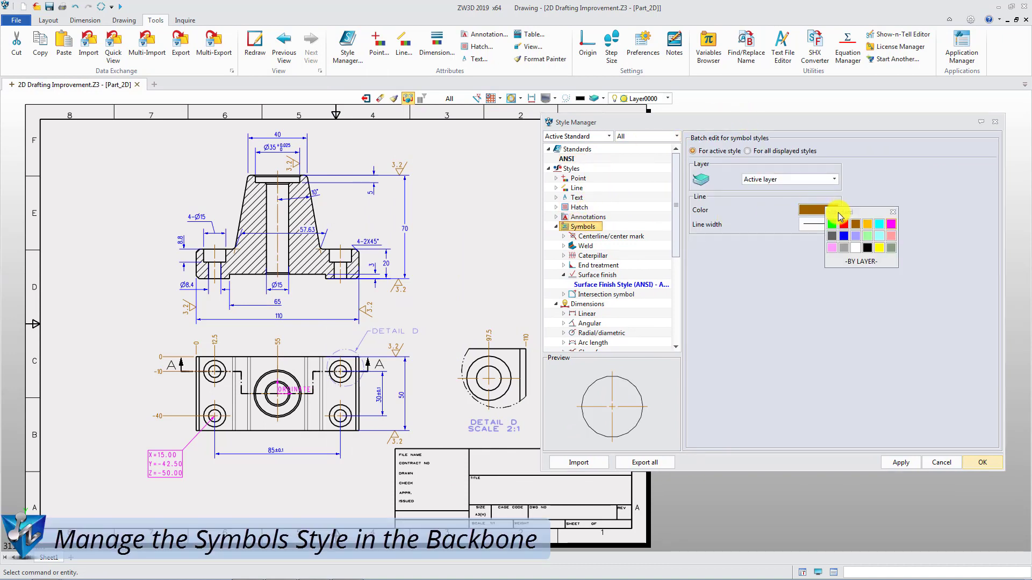
left_click(843, 224)
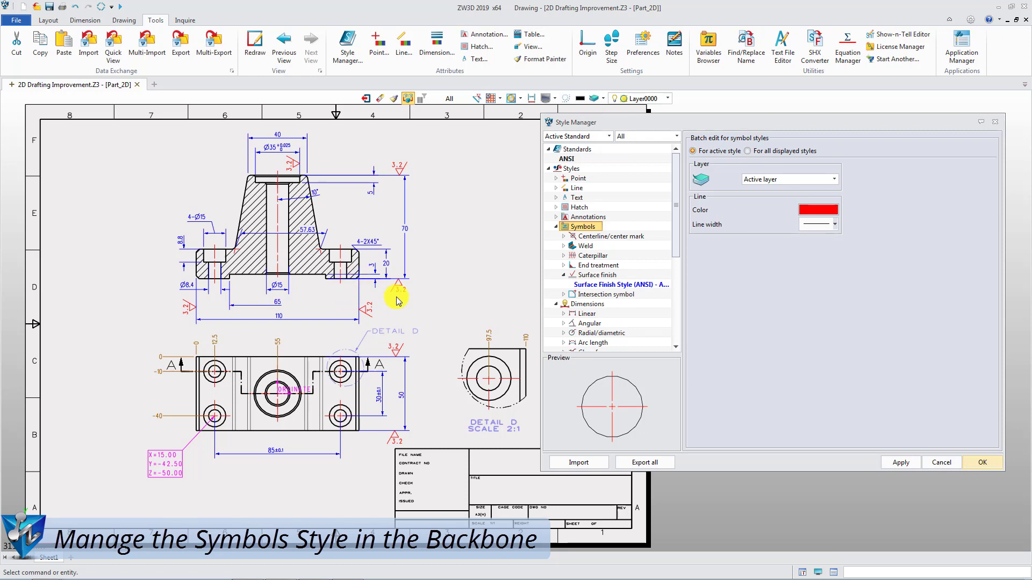
Set the ANSI Surface Finish Style line and text colours to magenta, then apply and confirm
left_click(609, 285)
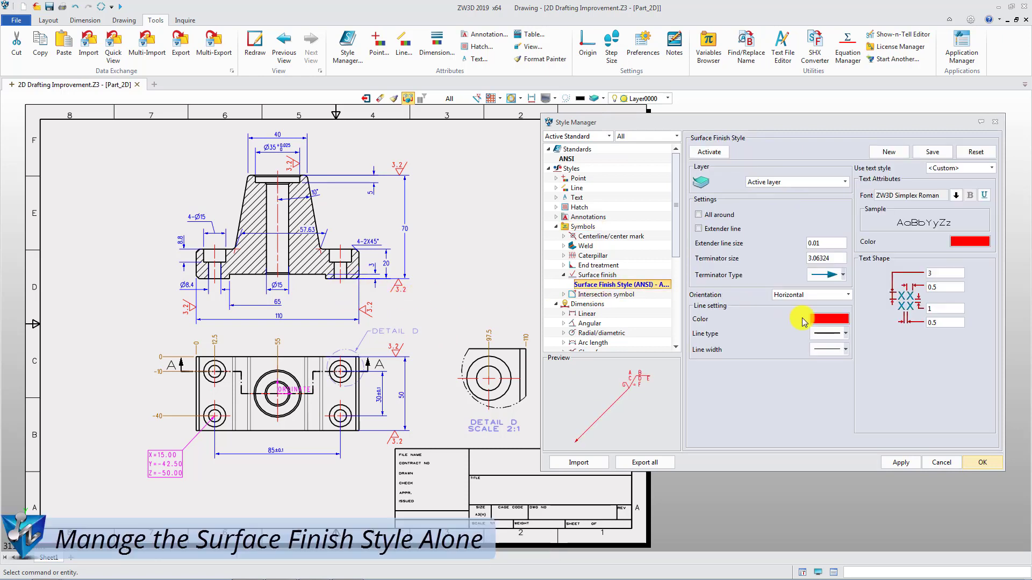
left_click(831, 320)
left_click(905, 340)
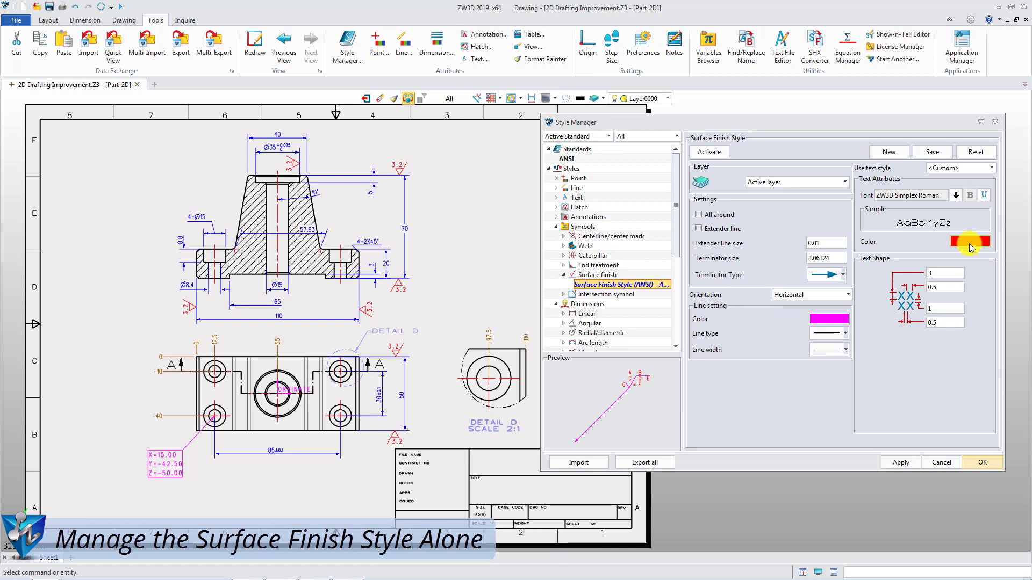
left_click(971, 248)
left_click(1026, 267)
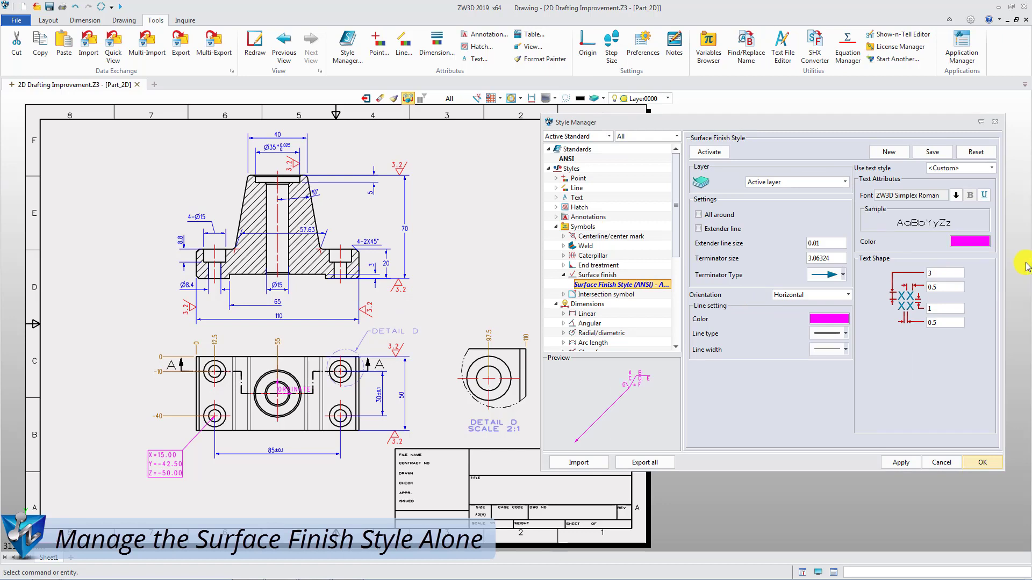
left_click(900, 463)
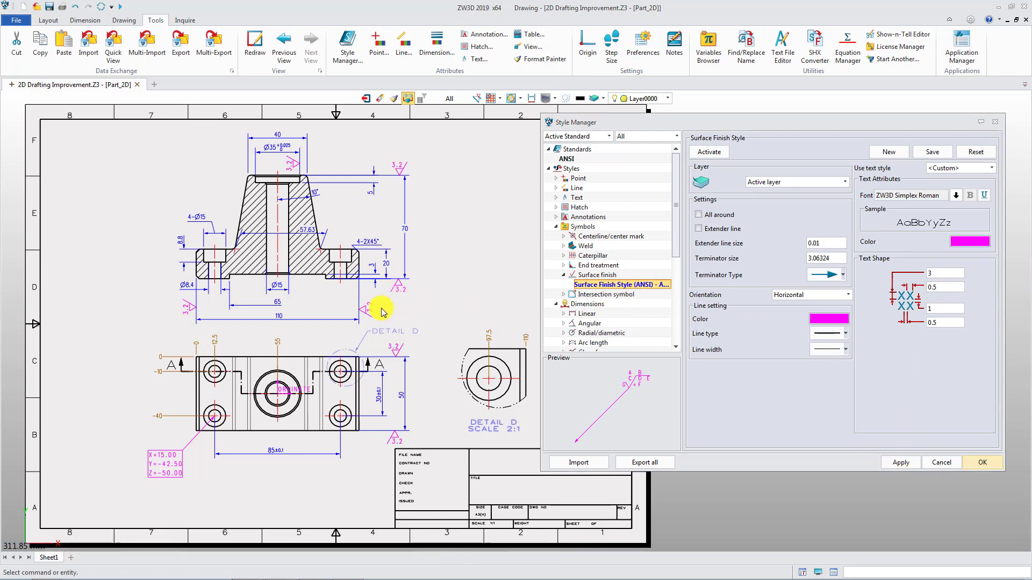
left_click(978, 462)
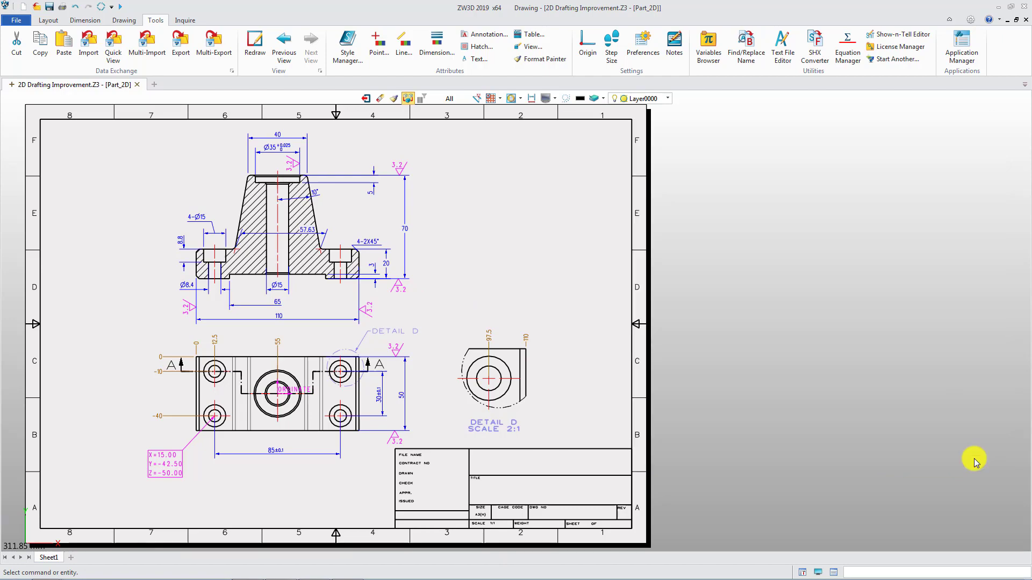